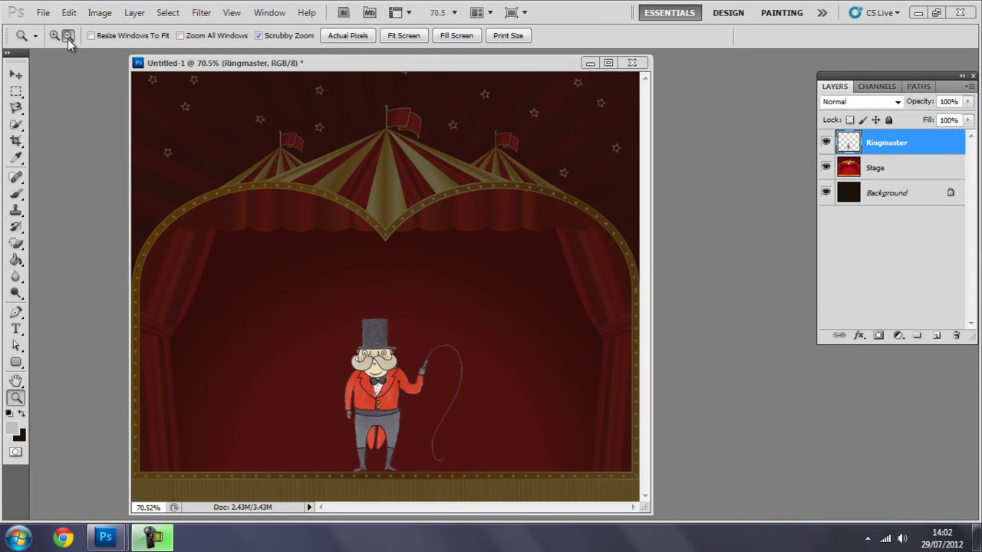
- Zoom the circus stage document out to 50% with the Zoom tool
{"action": "left_click", "coordinate": [389, 222]}
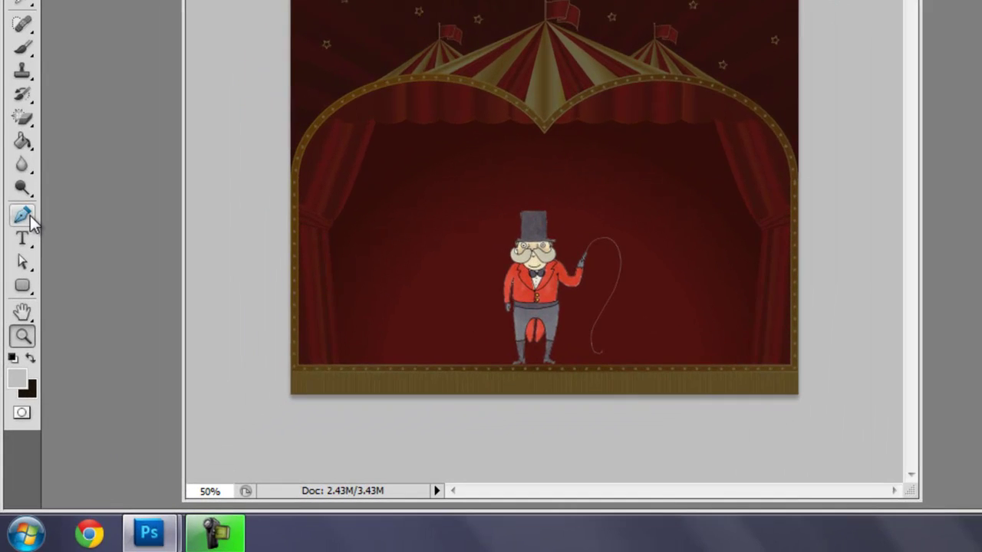
- Select the standard Pen Tool and set it to Paths mode
{"action": "left_click", "coordinate": [30, 216]}
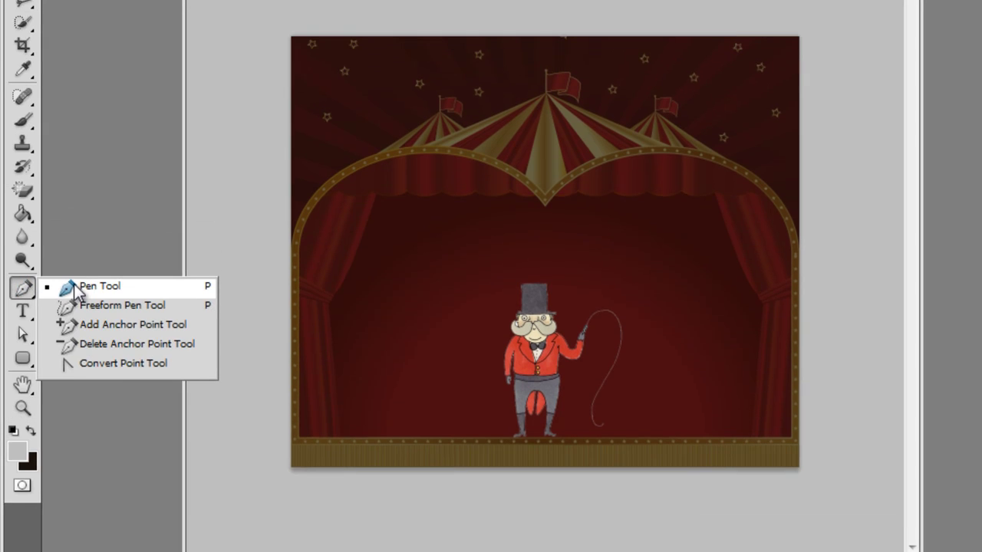
{"action": "left_click", "coordinate": [74, 214]}
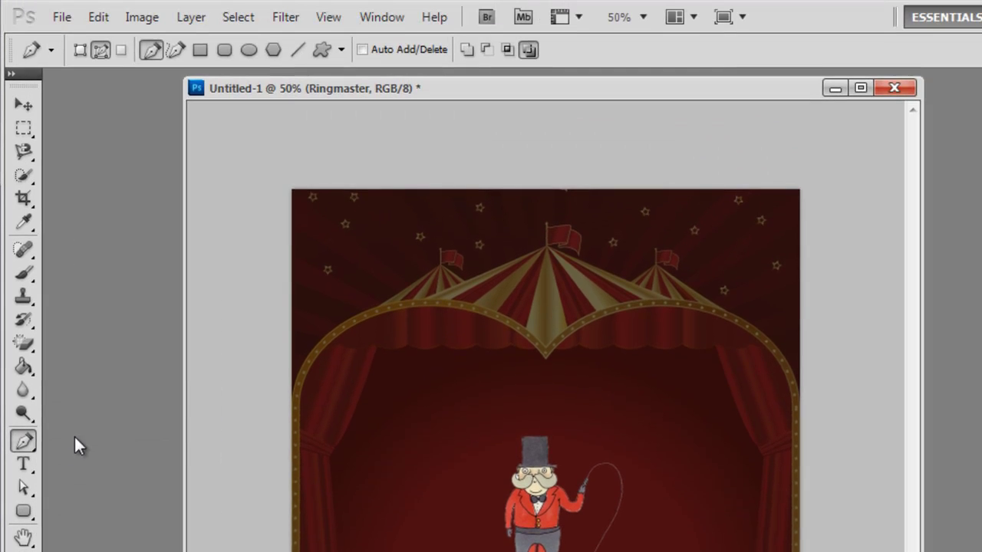
{"action": "left_click", "coordinate": [101, 52]}
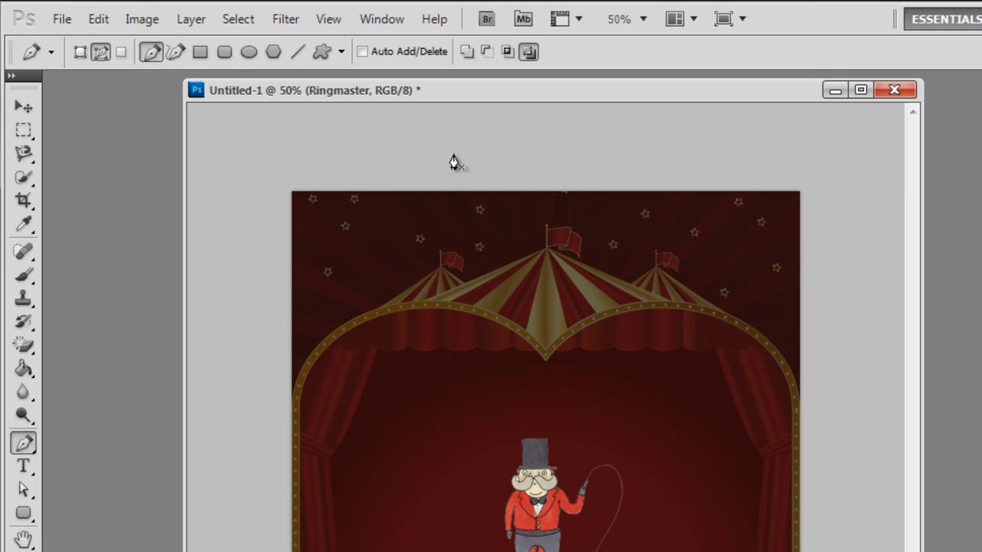
- Undo a two-anchor trial path and enable Rubber Band in the Pen options
{"action": "left_click", "coordinate": [587, 210]}
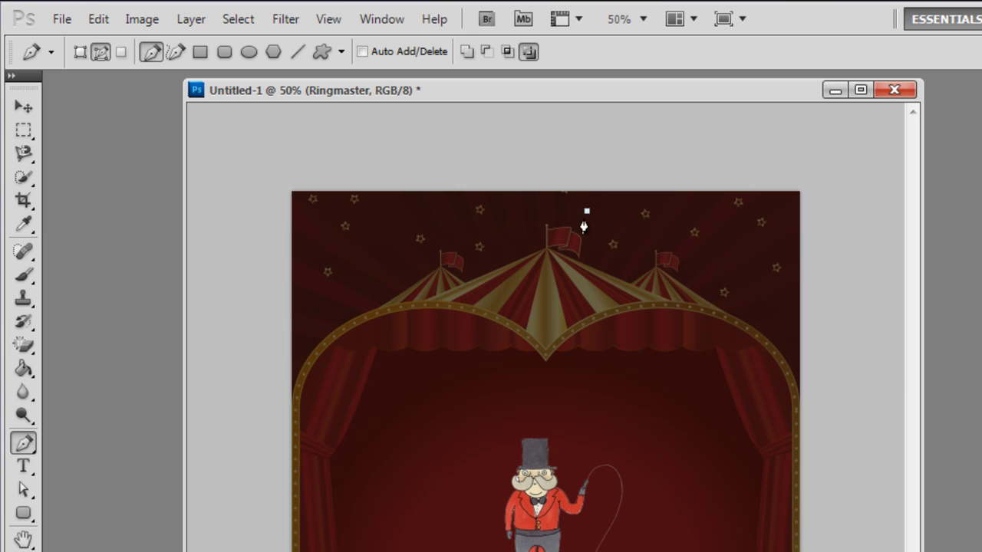
{"action": "left_click", "coordinate": [522, 329]}
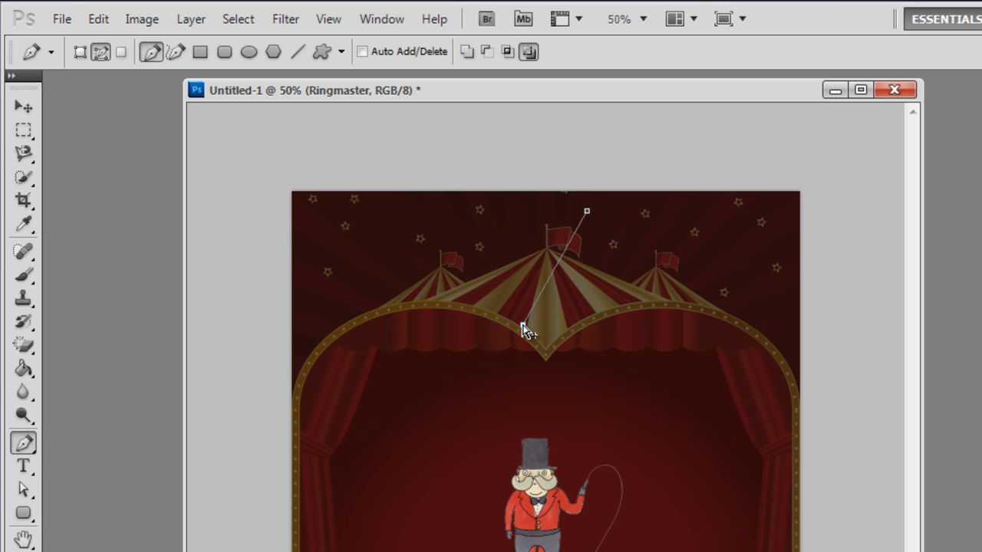
{"action": "key", "text": "ctrl+z"}
{"action": "key", "text": "ctrl+z"}
{"action": "key", "text": "ctrl+alt+z"}
{"action": "key", "text": "ctrl+alt+z"}
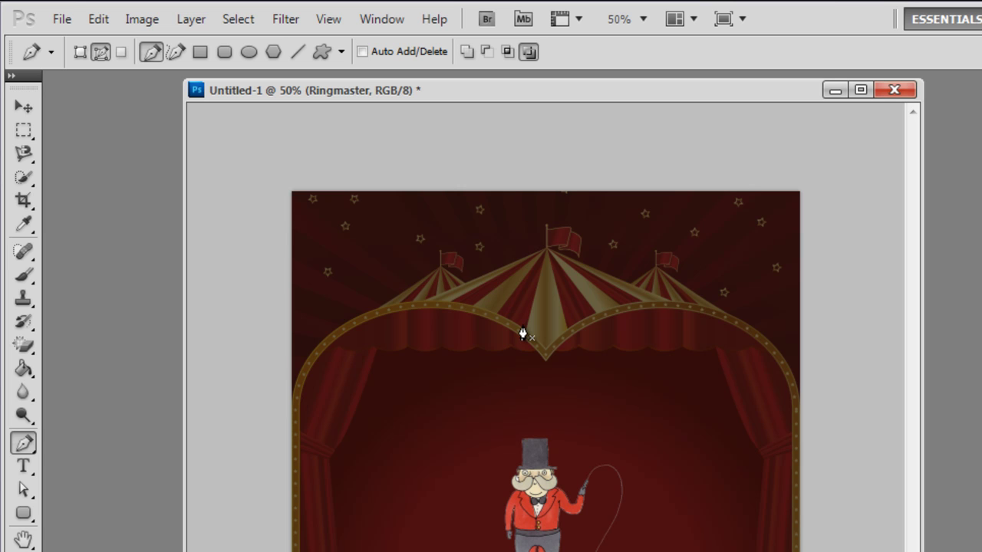
{"action": "left_click", "coordinate": [341, 52]}
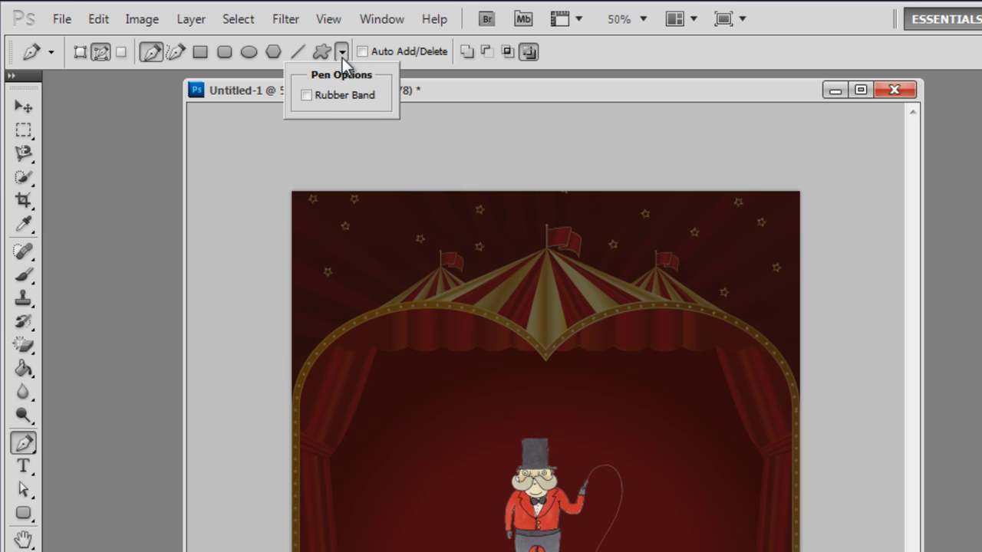
{"action": "left_click", "coordinate": [307, 96]}
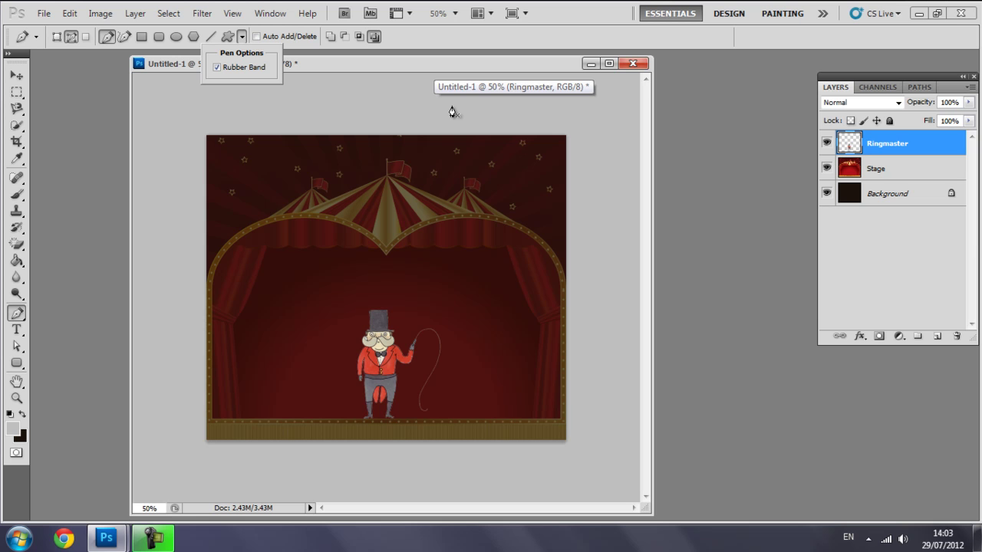
- Draw a closed four-anchor trapezoid from above the canvas, around the ringmaster, to below the stage
{"action": "left_click", "coordinate": [460, 104]}
{"action": "left_click", "coordinate": [461, 105]}
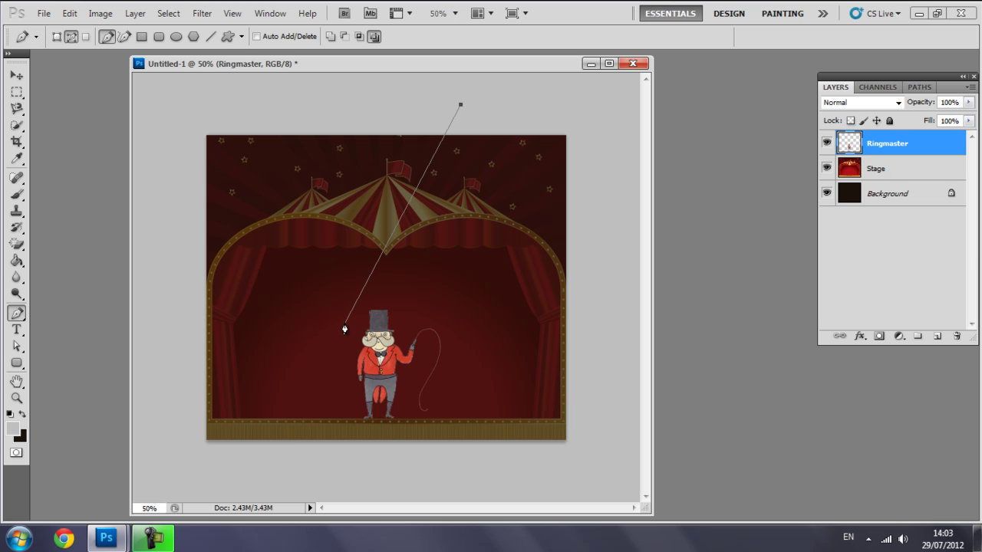
{"action": "left_click", "coordinate": [274, 469]}
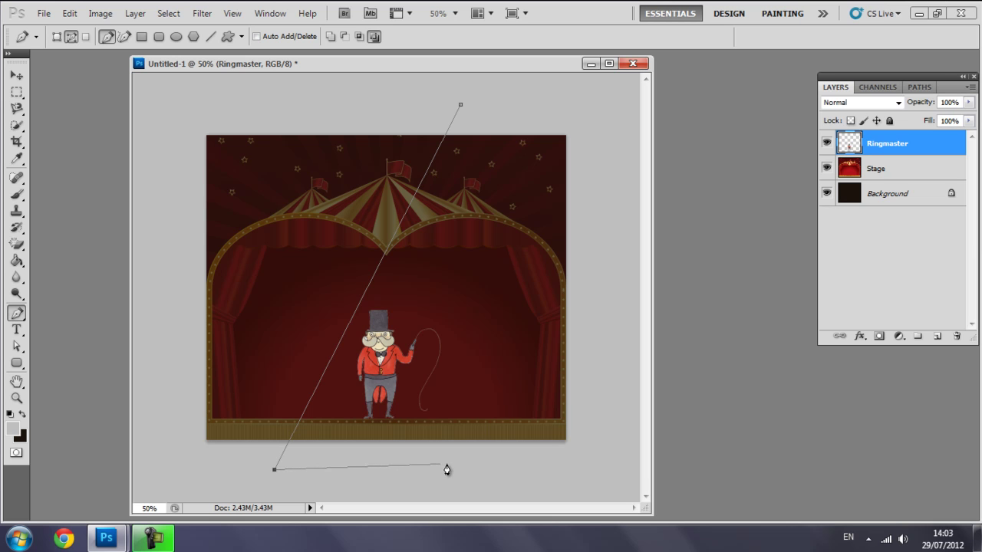
{"action": "left_click", "coordinate": [484, 470]}
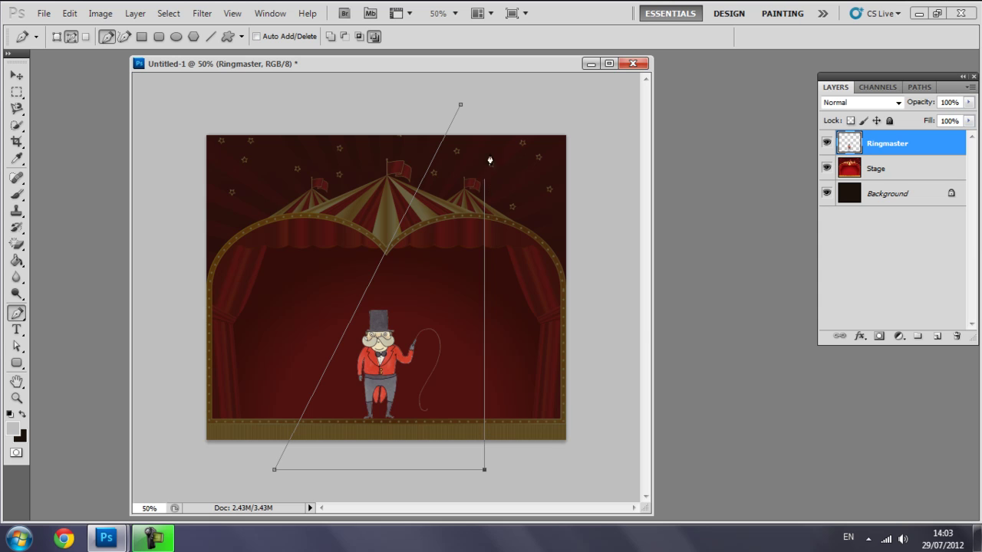
{"action": "left_click", "coordinate": [484, 102]}
{"action": "left_click", "coordinate": [462, 107]}
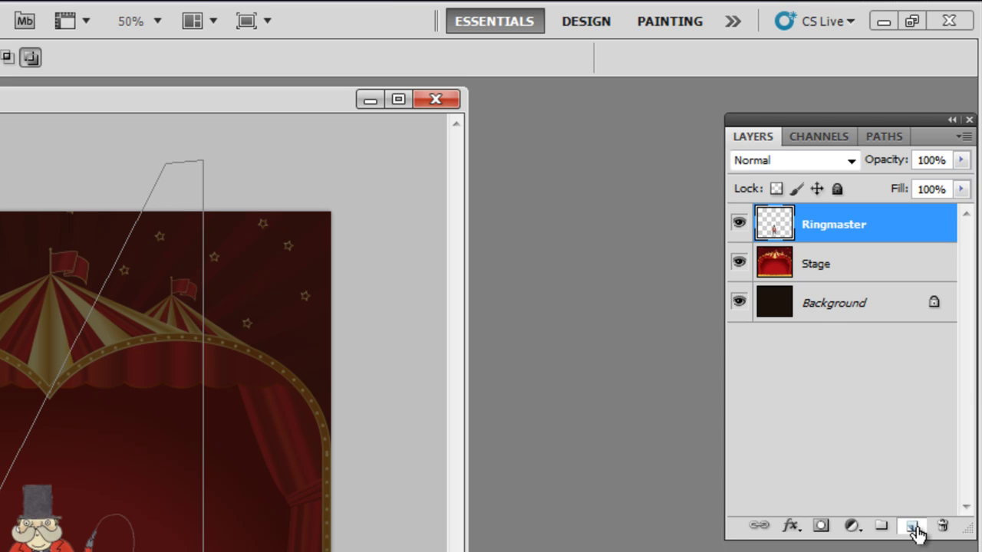
- Create Layer 1 above Ringmaster and load the beam path as a selection with Ctrl+Enter
{"action": "left_click", "coordinate": [913, 526]}
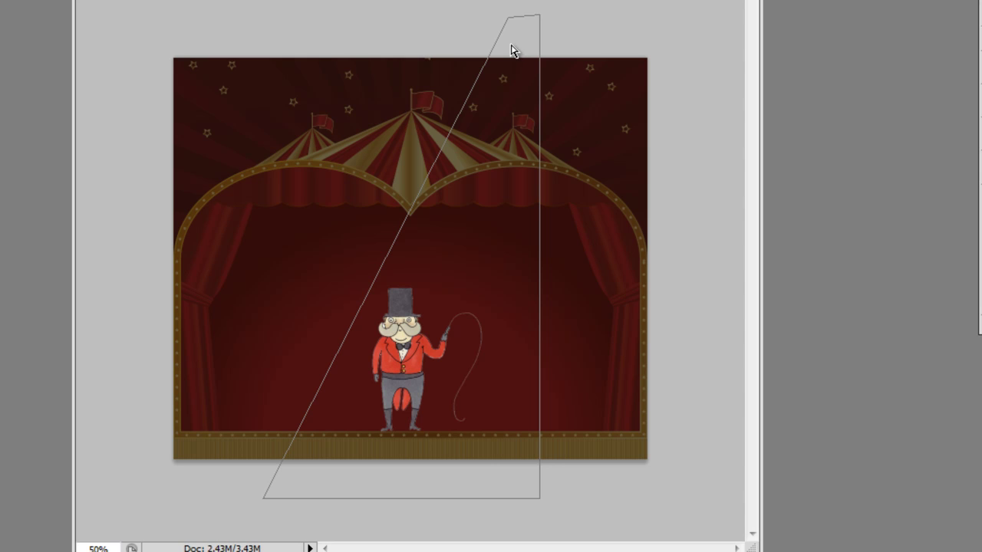
{"action": "key", "text": "ctrl+Return"}
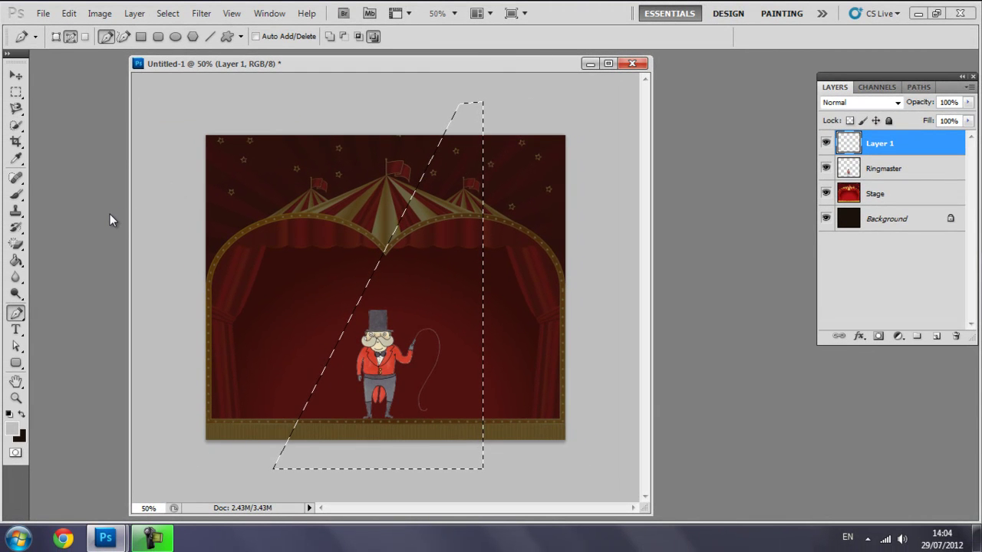
- Switch to the Gradient Tool and set the foreground colour to pale yellow feffa0
{"action": "left_click", "coordinate": [16, 260]}
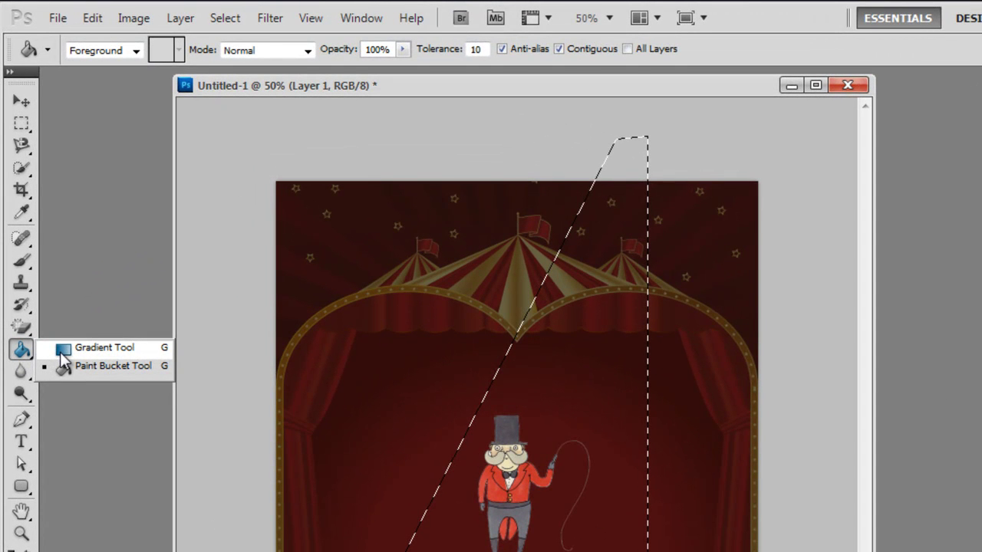
{"action": "left_click", "coordinate": [58, 326]}
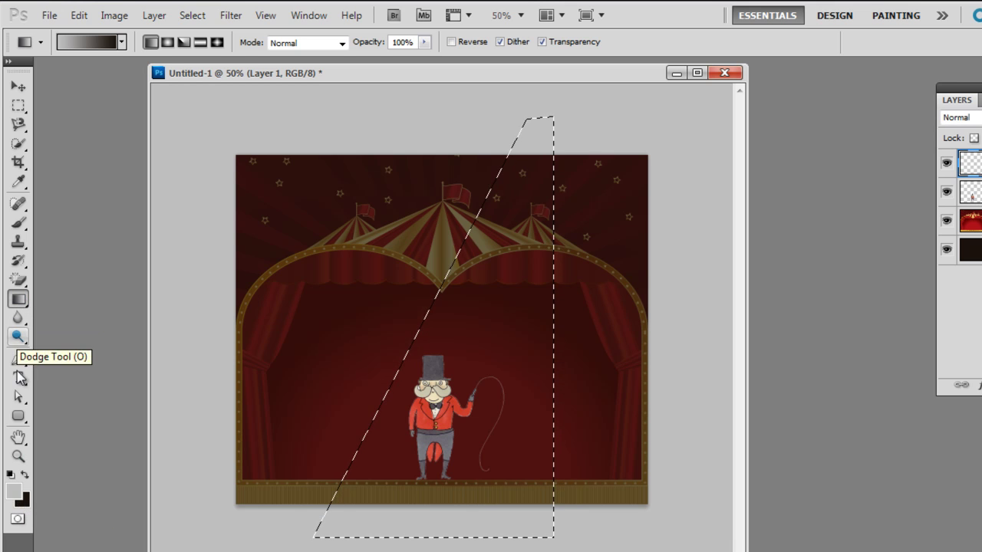
{"action": "left_click", "coordinate": [13, 491]}
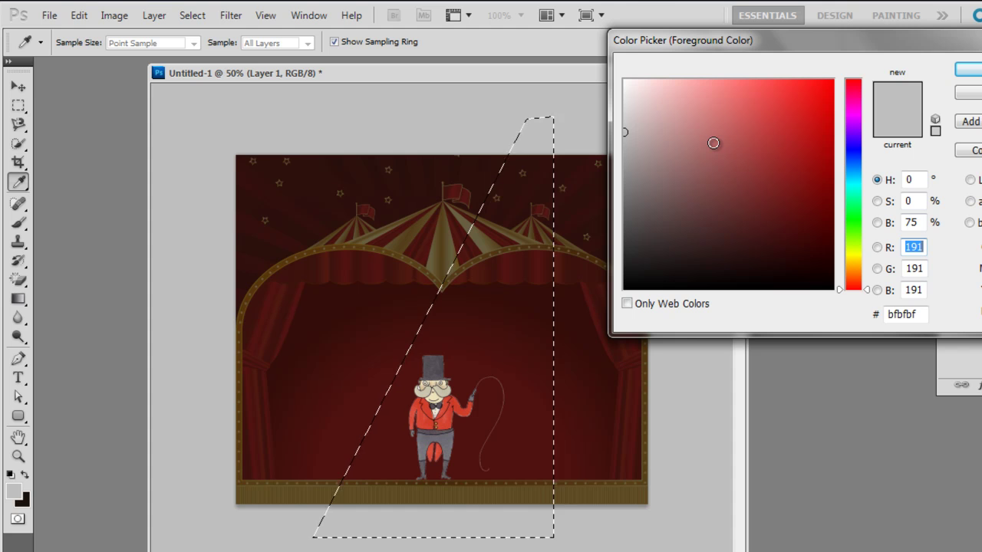
{"action": "mouse_move", "coordinate": [858, 257]}
{"action": "left_mouse_down"}
{"action": "mouse_move", "coordinate": [855, 241]}
{"action": "mouse_move", "coordinate": [854, 254]}
{"action": "left_mouse_up"}
{"action": "left_click_drag", "start_coordinate": [662, 81], "coordinate": [702, 79]}
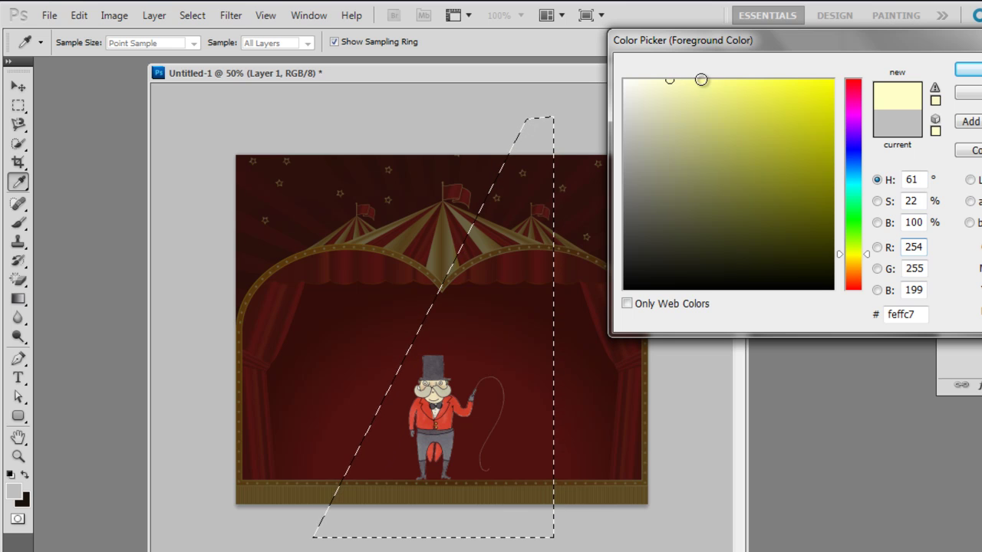
{"action": "left_click", "coordinate": [969, 69]}
{"action": "key", "text": "g"}
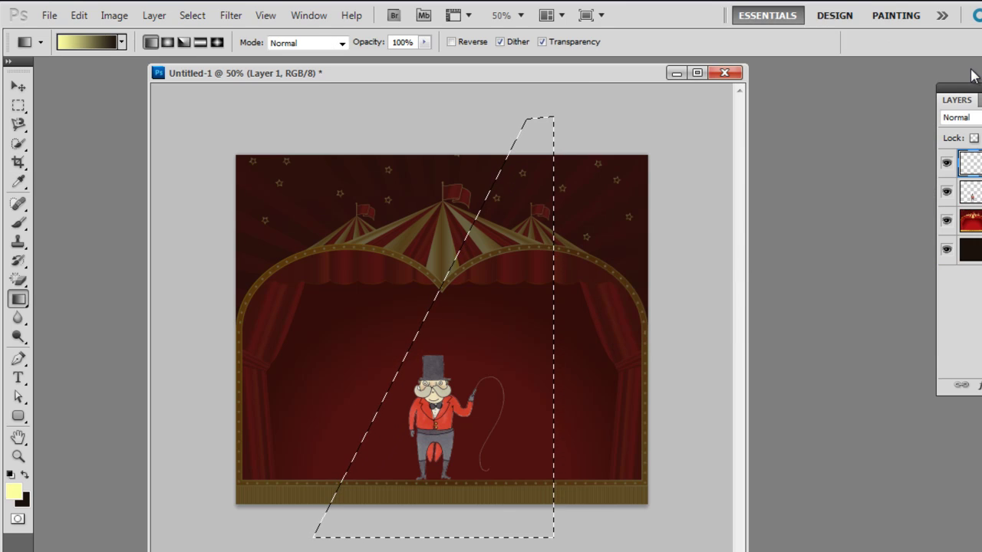
- Apply a Foreground to Transparent gradient from the beam's top down to its bottom
{"action": "left_click", "coordinate": [122, 42]}
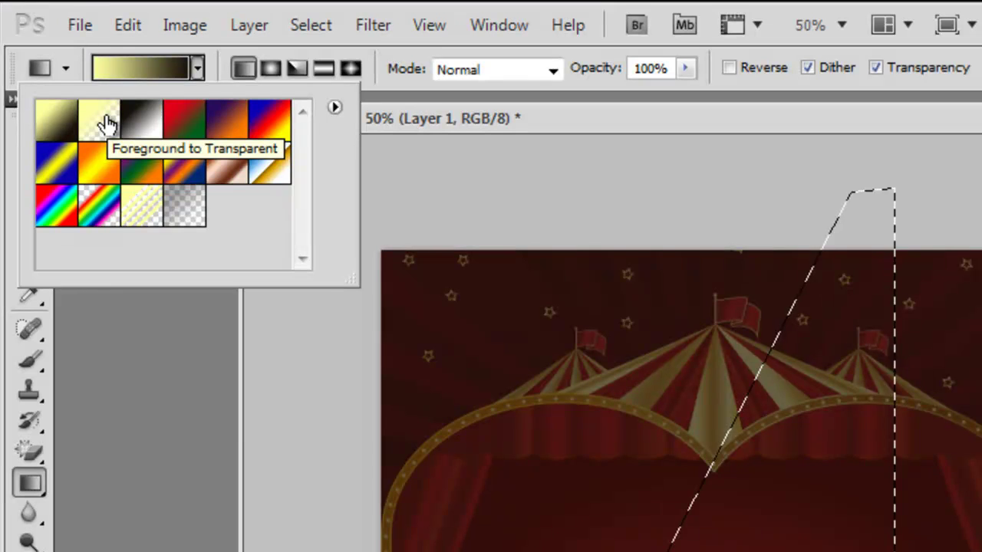
{"action": "left_click", "coordinate": [108, 124]}
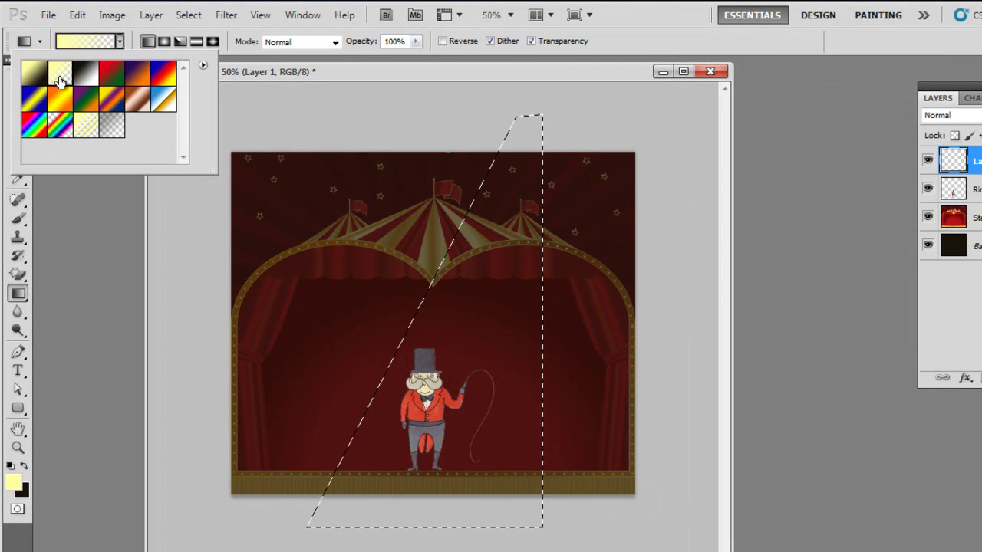
{"action": "left_click", "coordinate": [448, 69]}
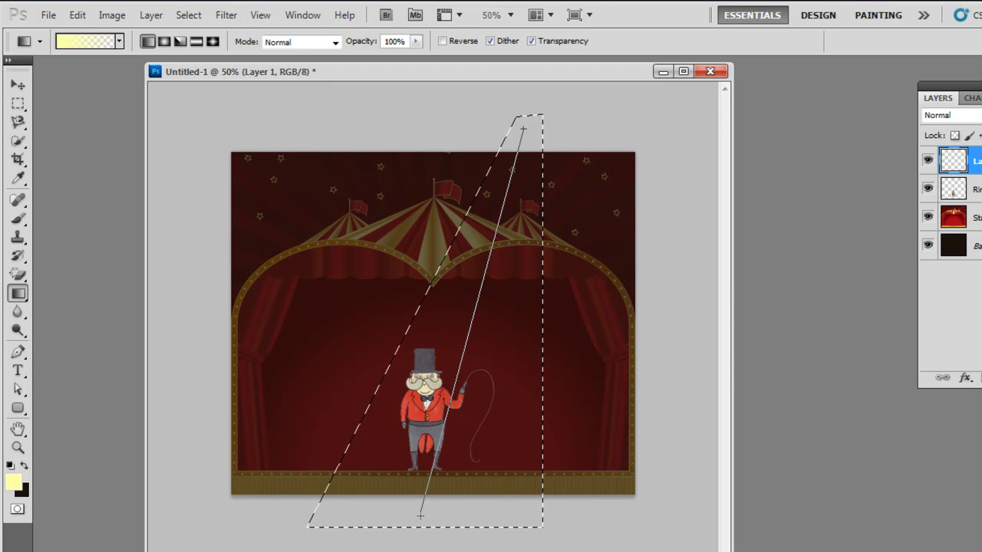
{"action": "left_click_drag", "start_coordinate": [522, 129], "coordinate": [419, 525]}
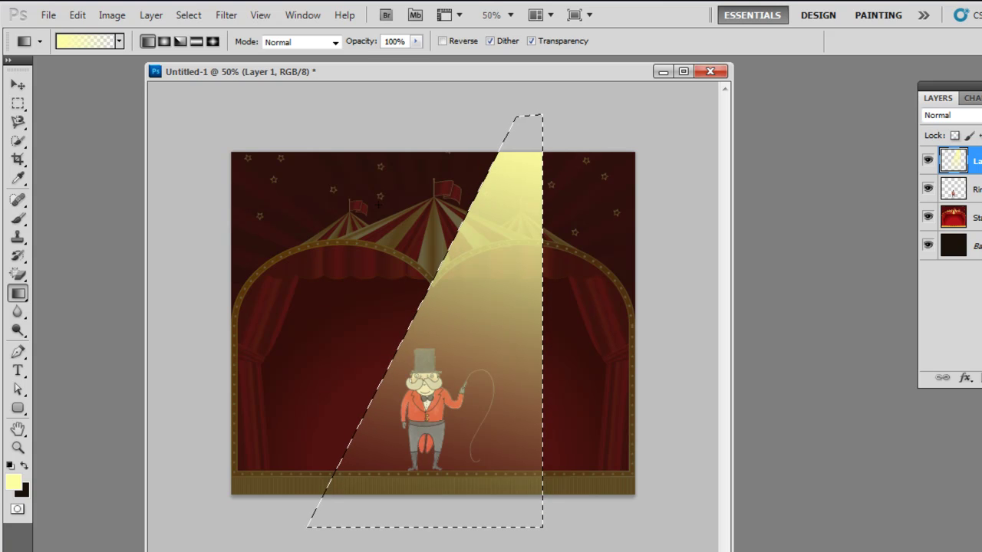
- Deselect the beam selection
{"action": "left_click", "coordinate": [18, 103]}
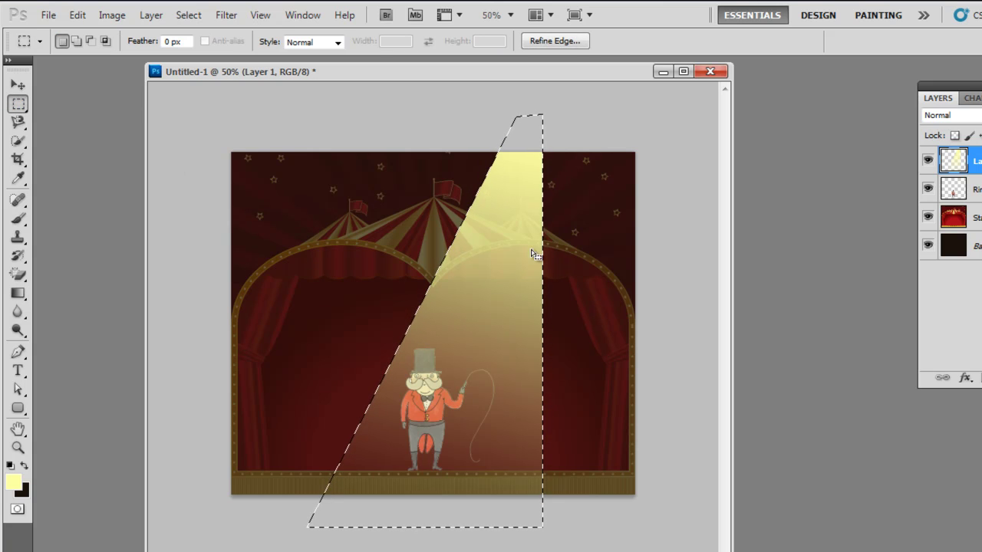
{"action": "right_click", "coordinate": [506, 242]}
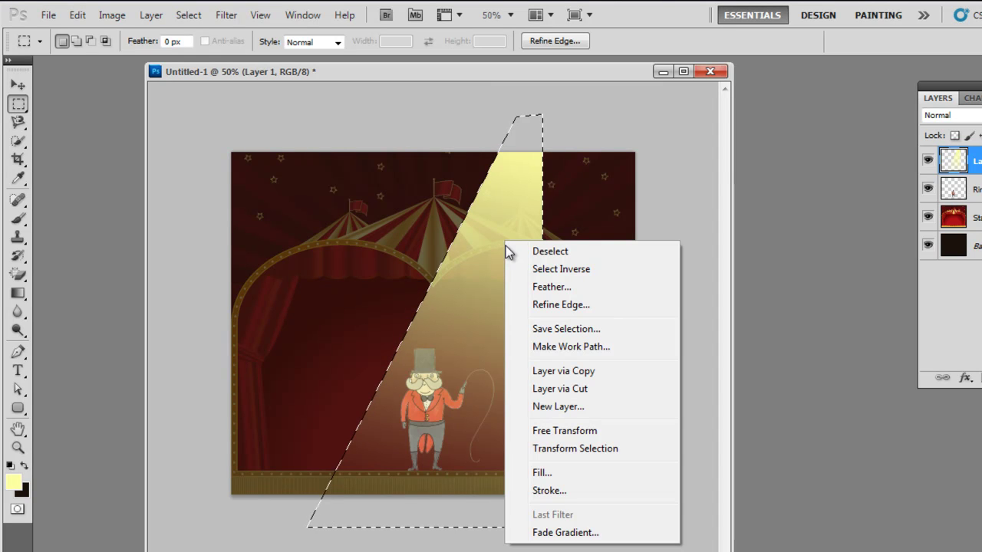
{"action": "left_click", "coordinate": [515, 252]}
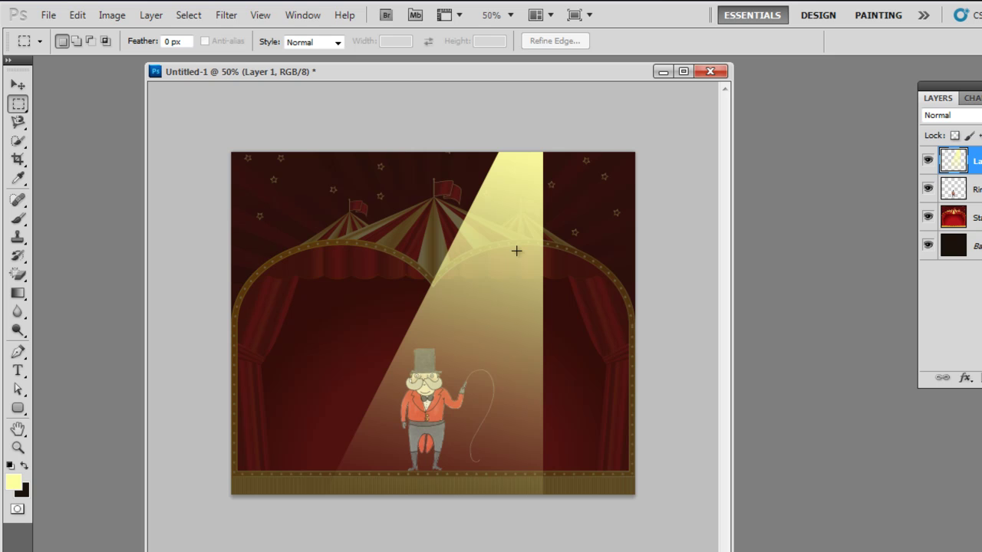
- Apply a Gaussian Blur with a 2.9-pixel radius to the beam on Layer 1
{"action": "left_click", "coordinate": [224, 15]}
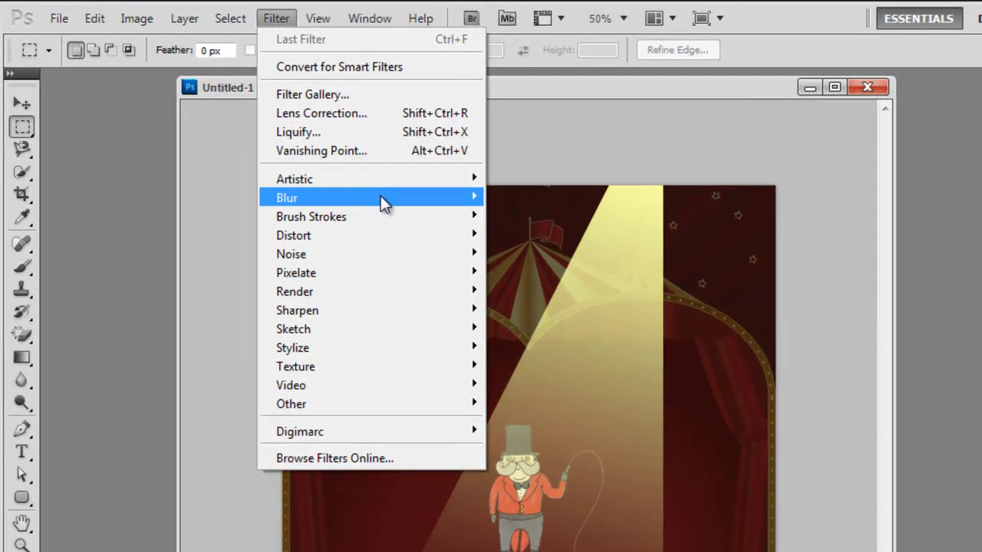
{"action": "mouse_move", "coordinate": [365, 192]}
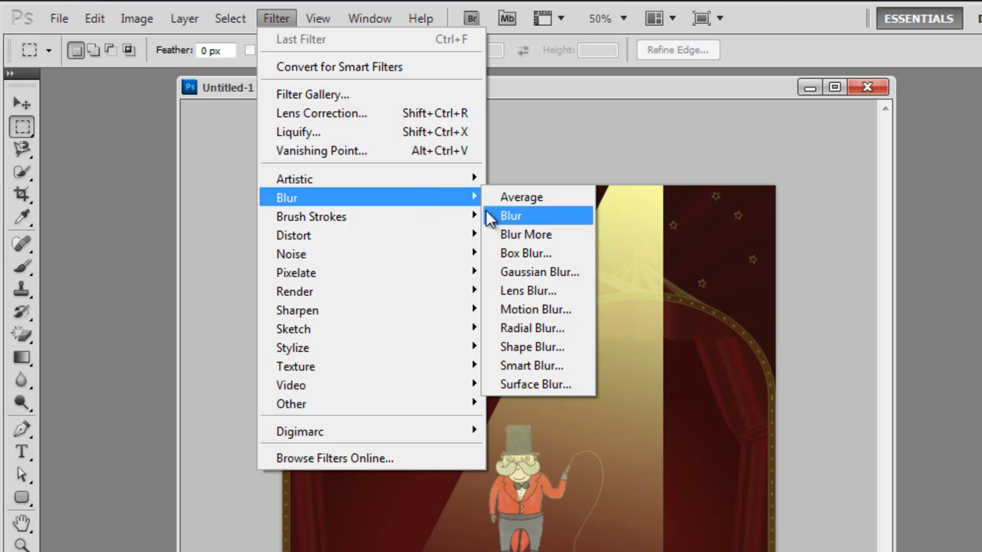
{"action": "left_click", "coordinate": [548, 275]}
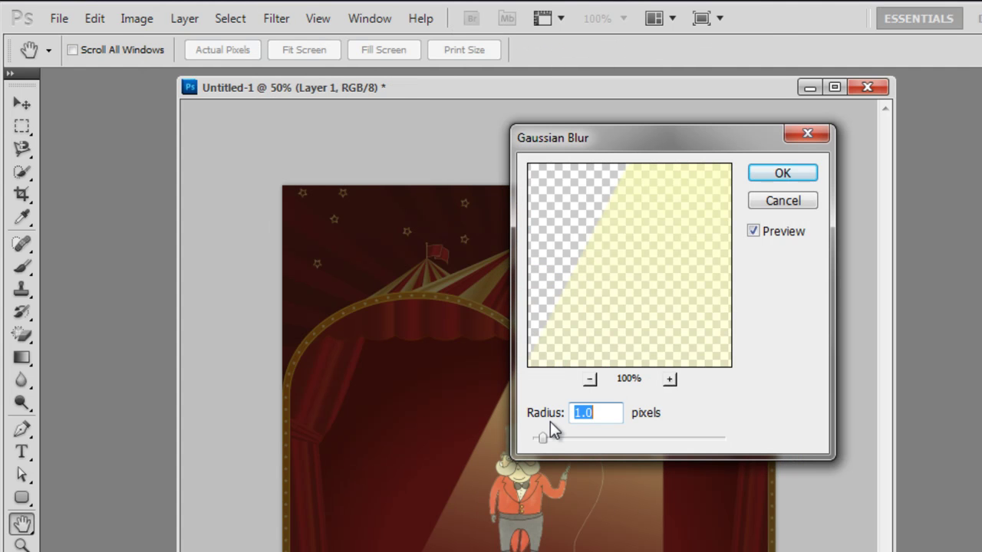
{"action": "left_click_drag", "start_coordinate": [547, 435], "coordinate": [574, 438]}
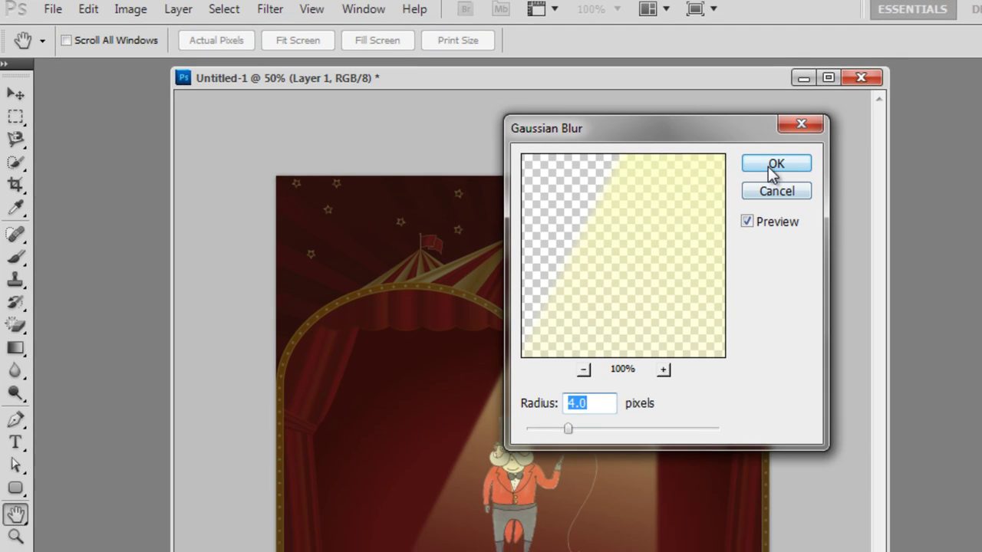
{"action": "left_click", "coordinate": [770, 164]}
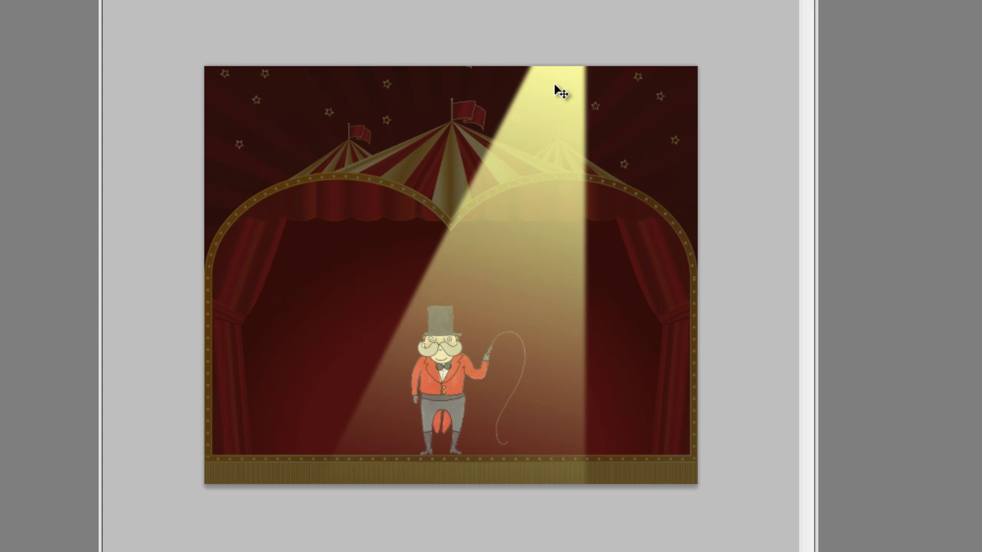
- Move the Layer 1 beam about 55 px left so it centres on the ringmaster
{"action": "left_click_drag", "start_coordinate": [559, 100], "coordinate": [514, 101]}
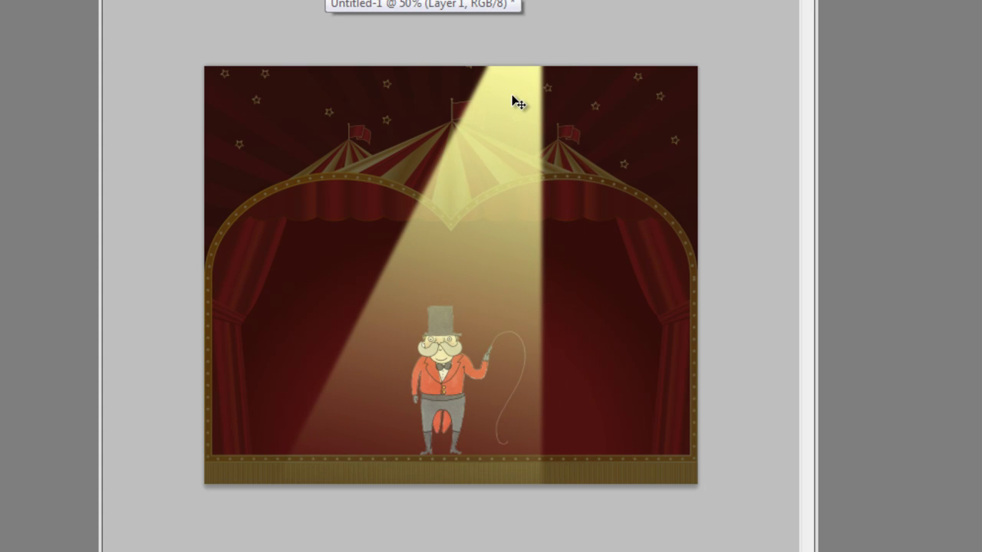